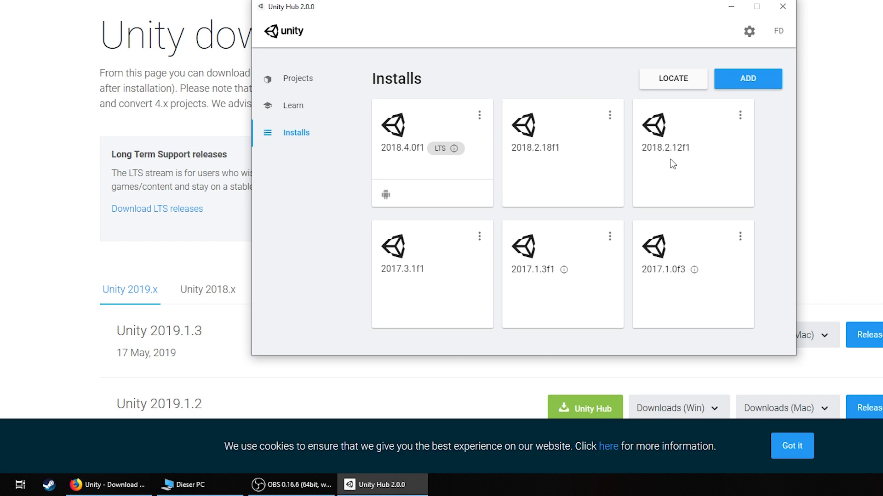
# - Add Unity 2019.1.3f1 in Unity Hub with Android Build Support and Android SDK & NDK Tools
pyautogui.click(775, 86)
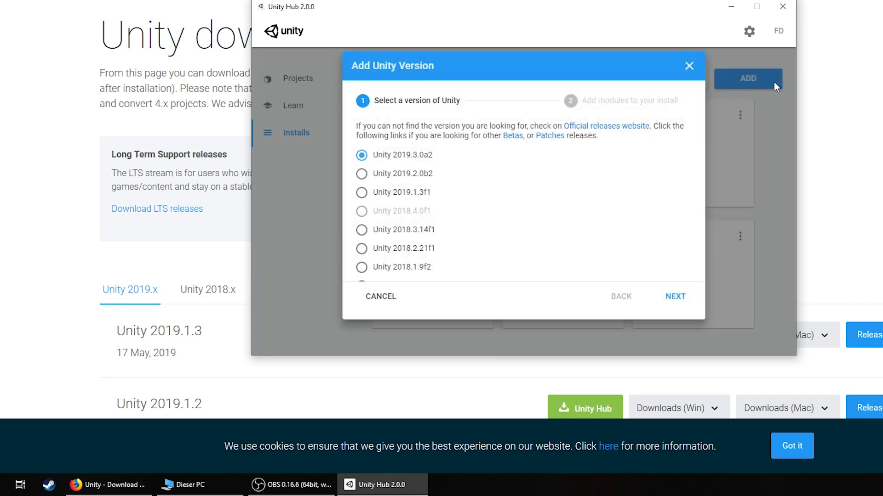
pyautogui.click(379, 193)
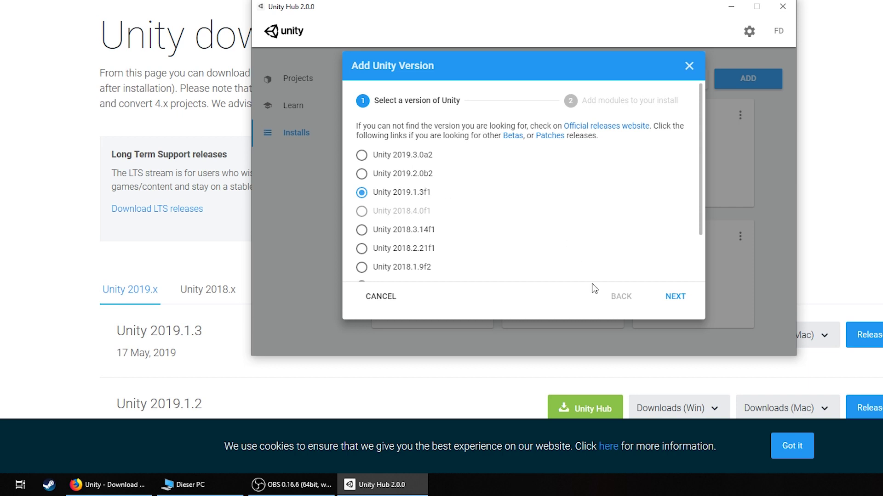
pyautogui.click(678, 299)
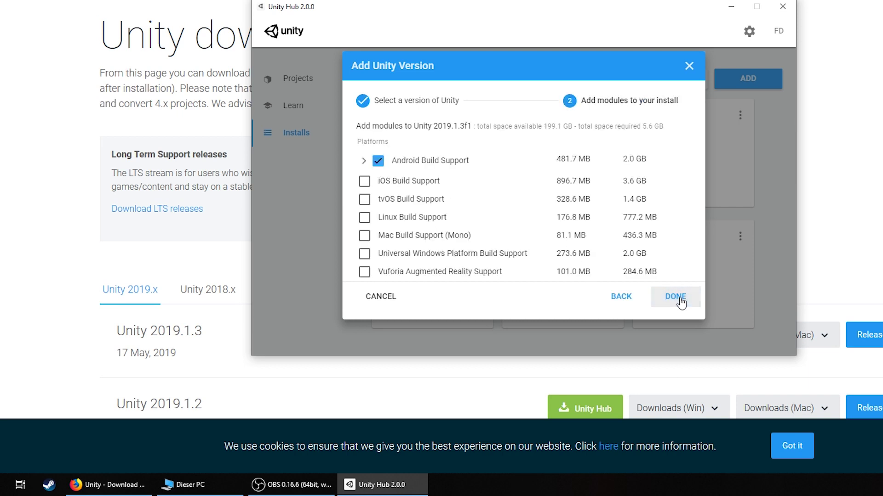
pyautogui.click(364, 161)
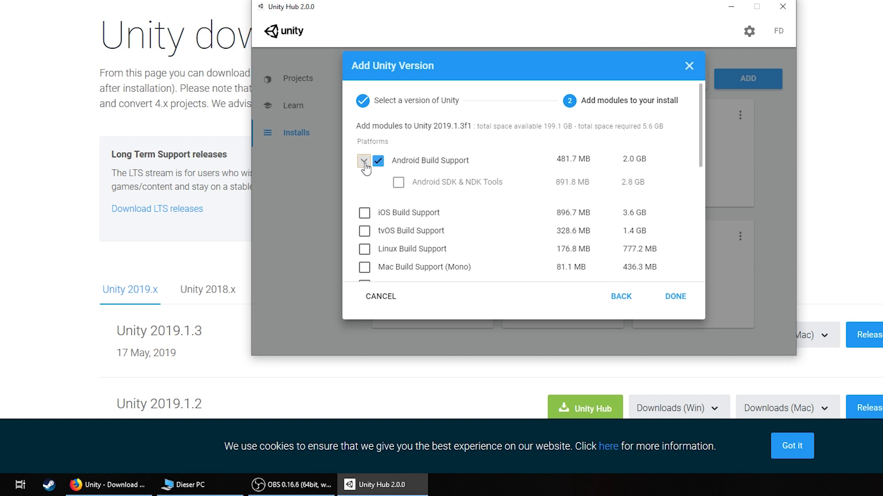
pyautogui.click(398, 183)
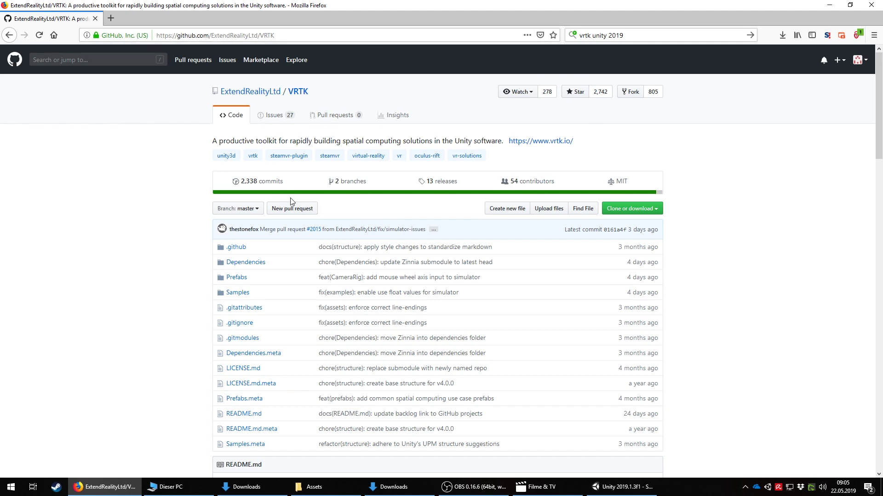
# - Switch the VRTK GitHub repository to tag 3.3.0 and download that version as a ZIP
pyautogui.click(252, 210)
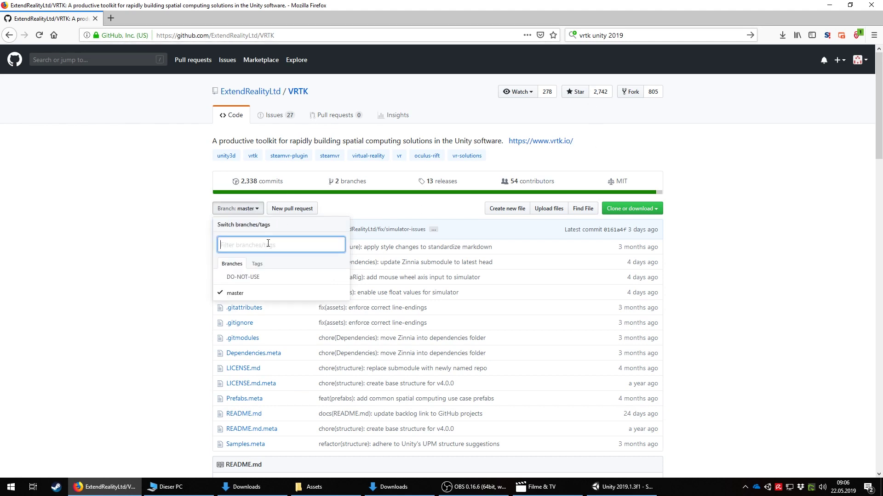
pyautogui.click(257, 264)
pyautogui.click(238, 278)
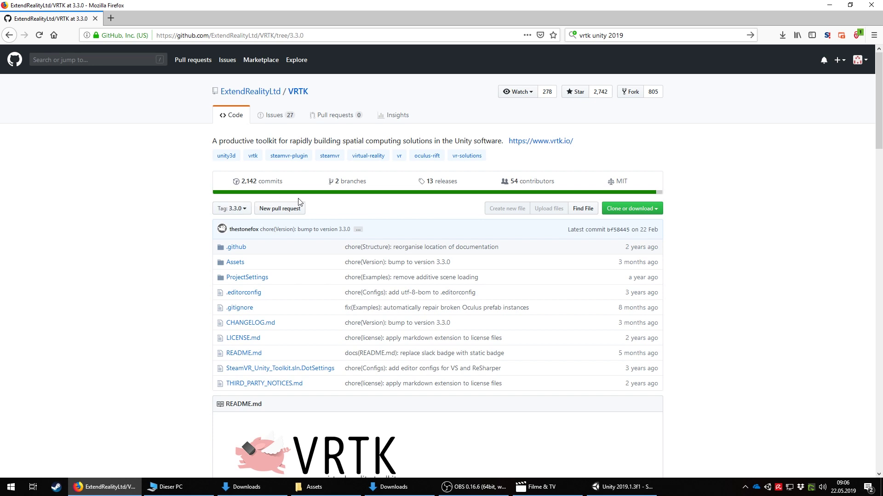
pyautogui.click(655, 208)
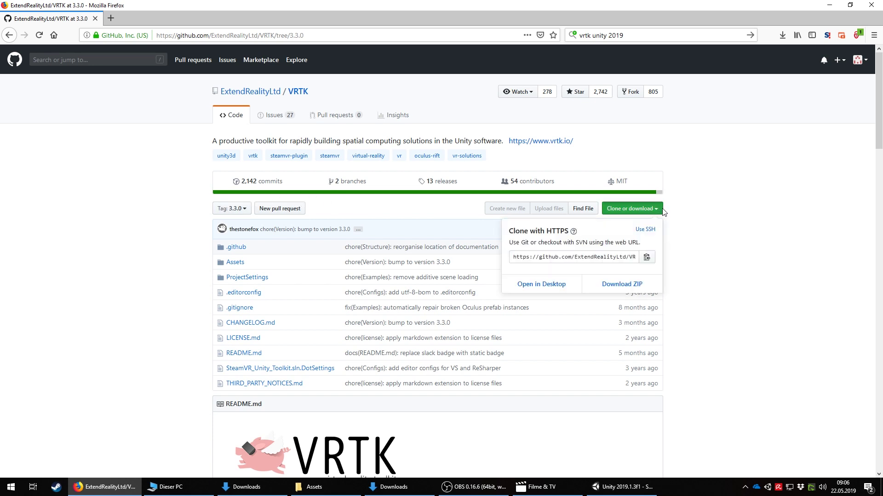
pyautogui.click(625, 286)
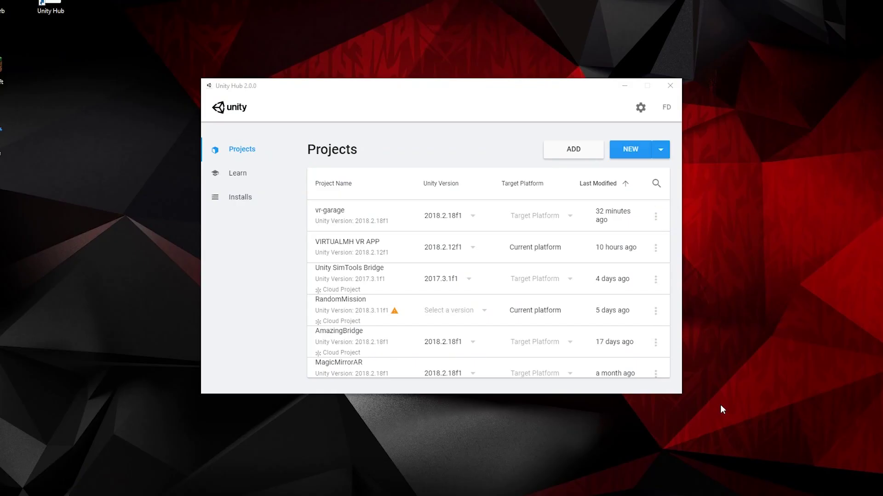
# - Start a new Unity Hub project using Unity version 2019.1.3f1
pyautogui.click(660, 149)
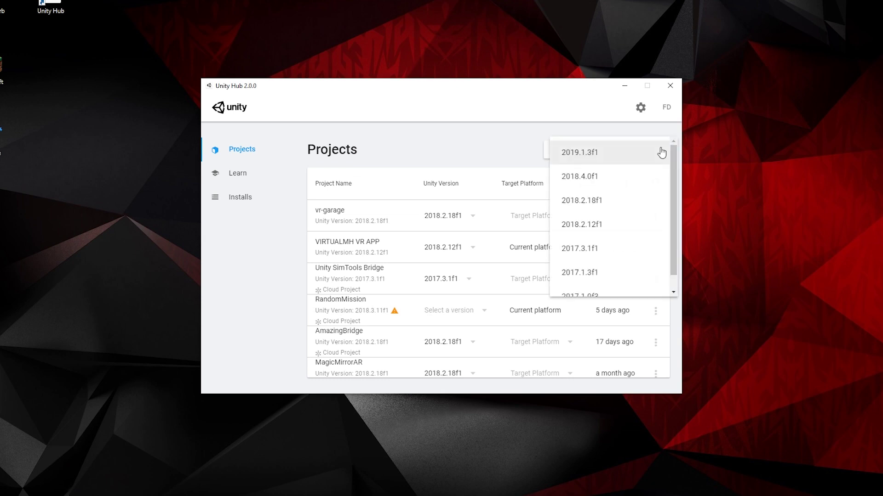
pyautogui.click(615, 160)
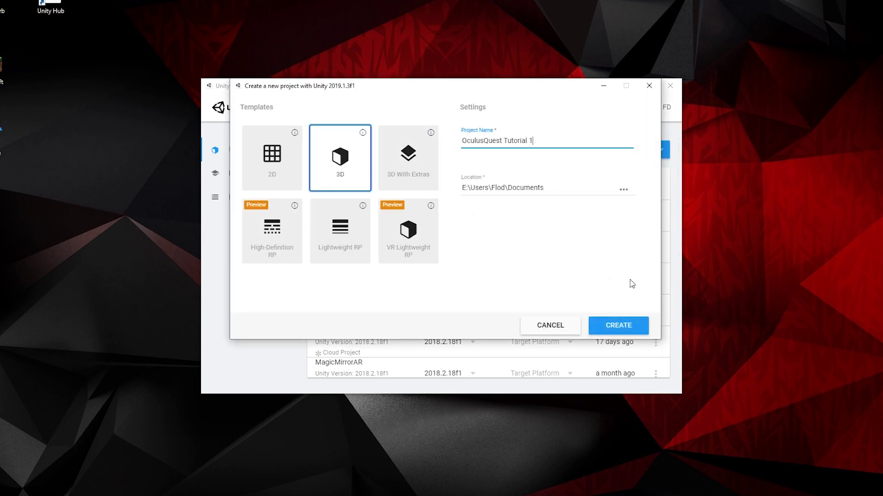
# - Create the OculusQuest Tutorial 1 project and open the downloaded VRTK-3.3.0.zip in 7-Zip
pyautogui.click(618, 325)
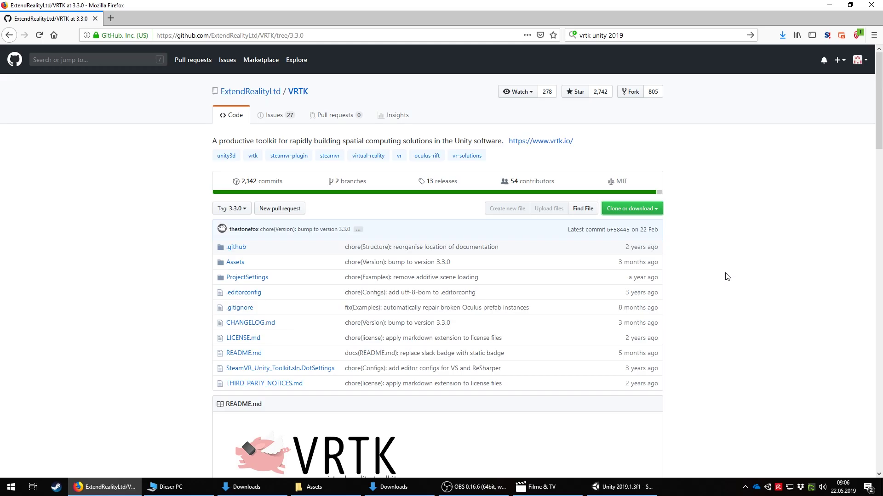
pyautogui.click(781, 35)
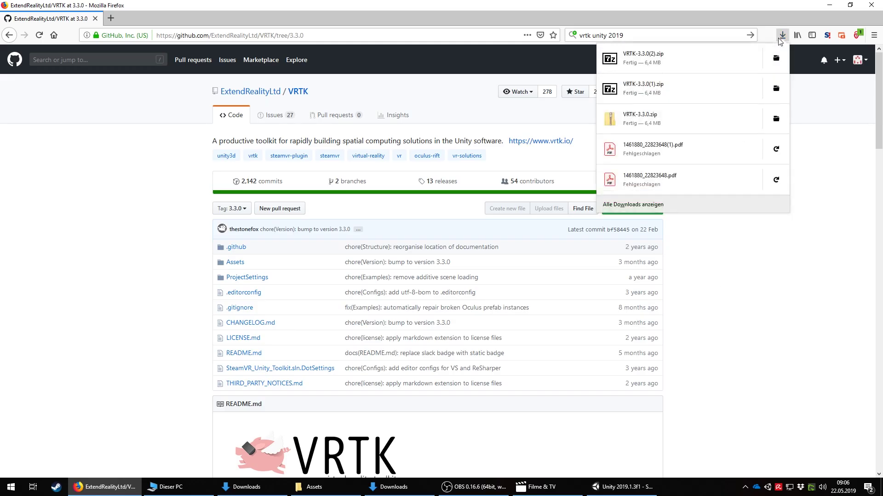
pyautogui.click(715, 122)
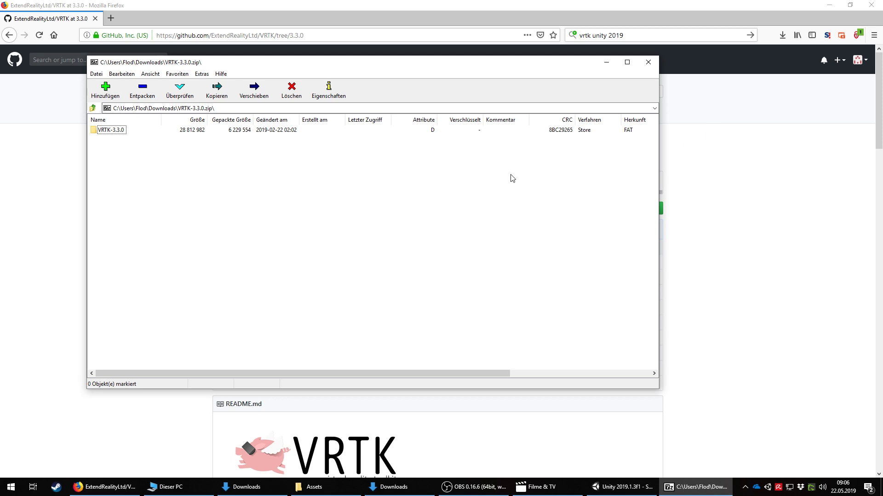
# - Go into VRTK-3.3.0/Assets in the archive and select VRTK and VRTK.meta
pyautogui.click(108, 133)
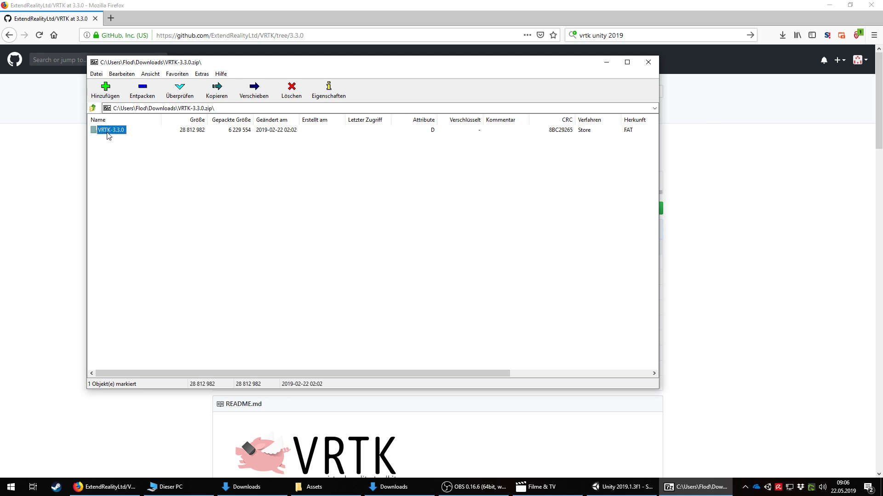
pyautogui.doubleClick(109, 133)
pyautogui.doubleClick(107, 139)
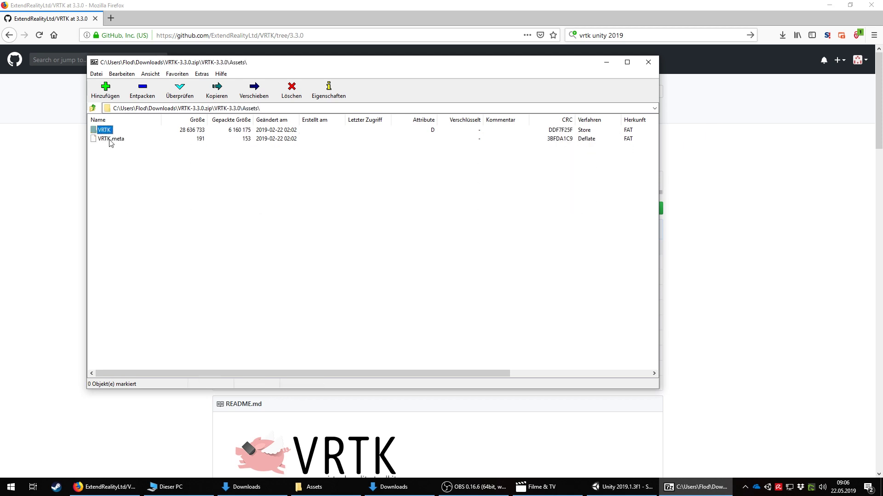
pyautogui.moveTo(146, 184); pyautogui.dragTo(602, 448)
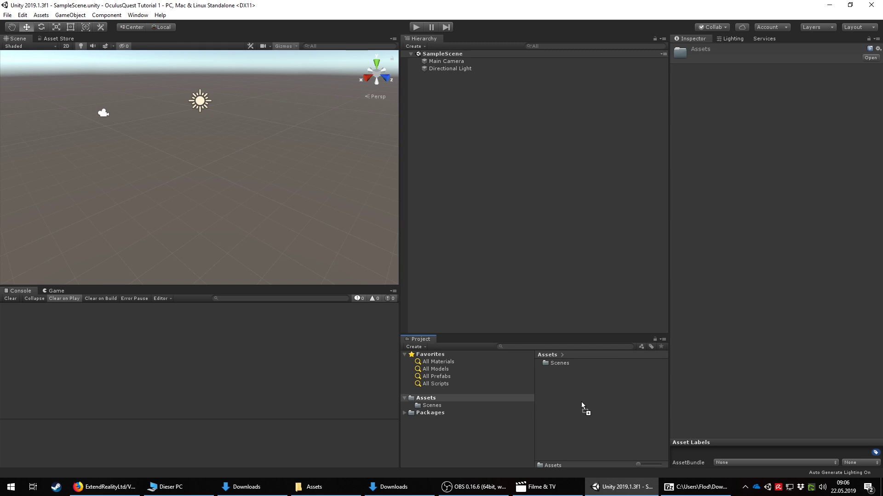
# - Import VRTK into Assets, then find Oculus Integration in the Asset Store and download its update
pyautogui.moveTo(581, 402); pyautogui.dragTo(575, 393)
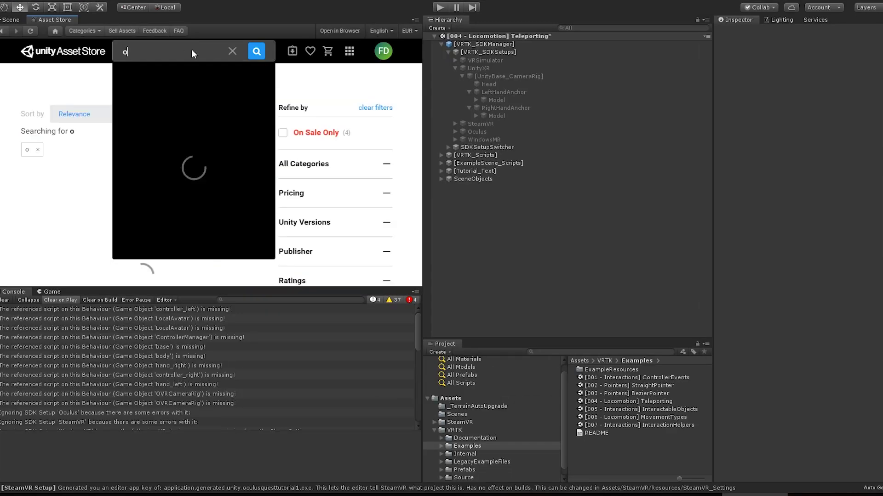
pyautogui.write('culus')
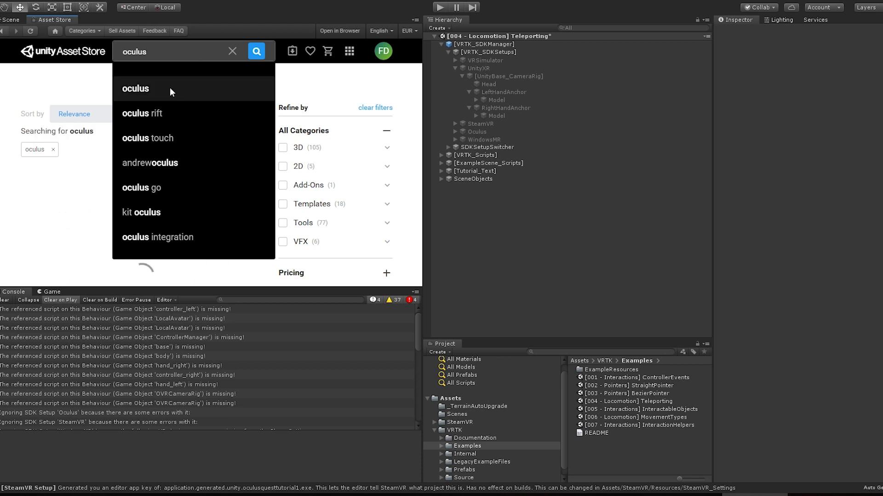
pyautogui.click(170, 91)
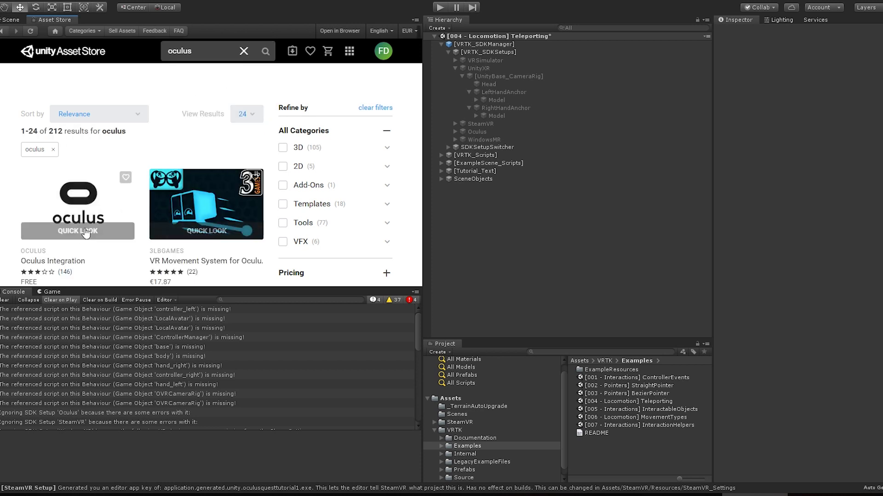
pyautogui.click(86, 233)
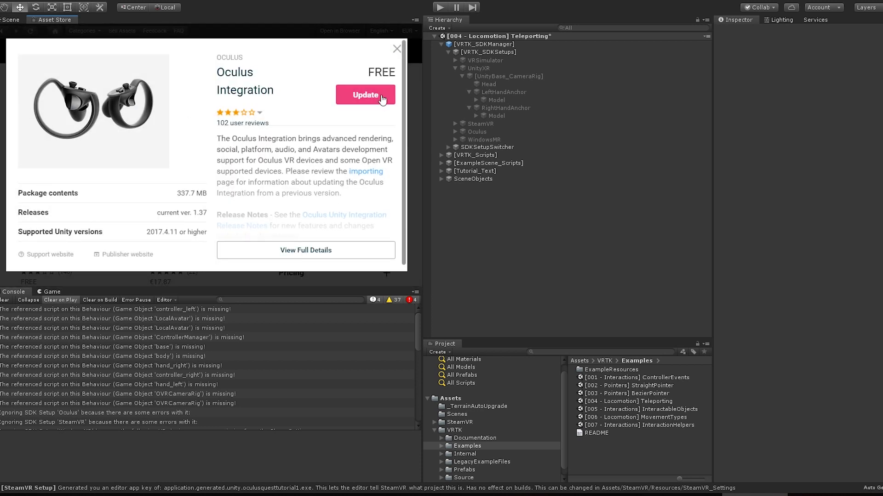
pyautogui.click(382, 99)
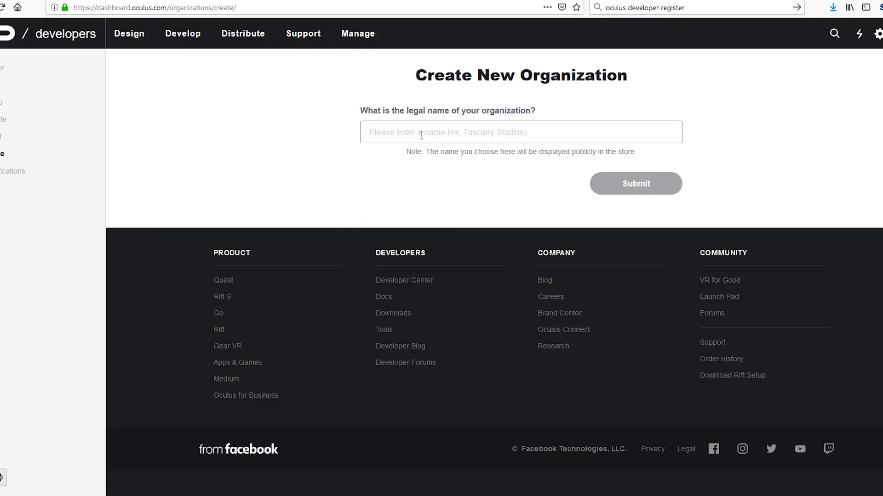
# - Create the 'Youtube Tutorial' organization and accept the Oculus developer NDA
pyautogui.click(421, 131)
pyautogui.write('Youtube Tutorial')
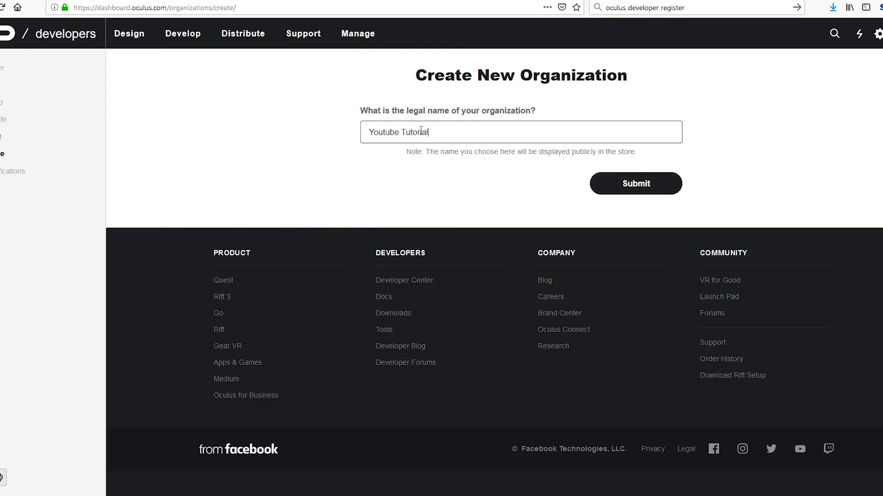
pyautogui.press('Return')
pyautogui.scroll(-15, 48, 177)
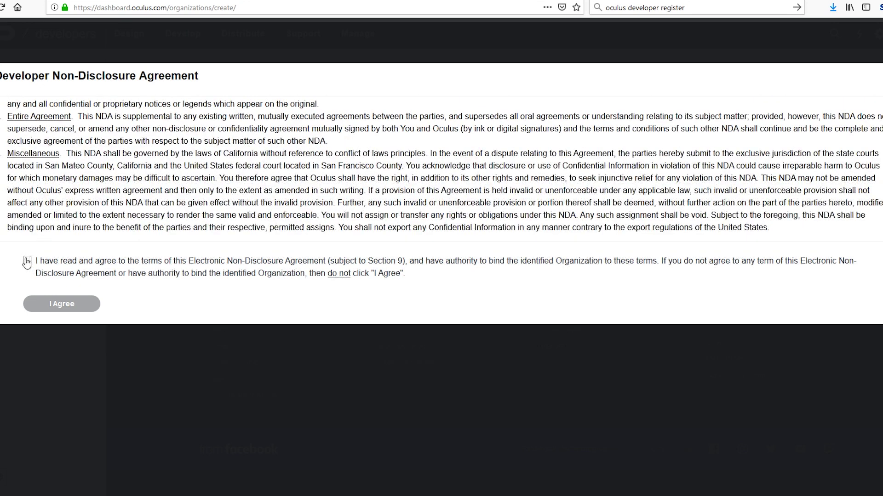
pyautogui.click(27, 261)
pyautogui.click(62, 304)
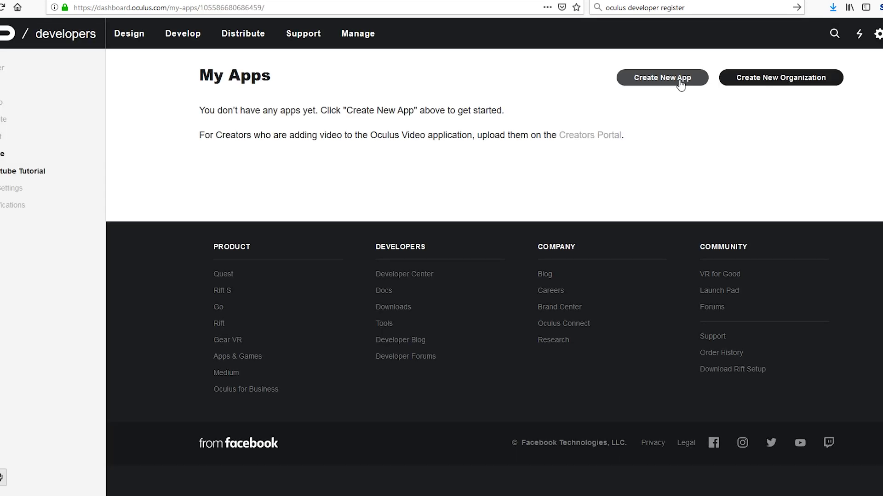
# - Create an Oculus Go & Gear VR app named 'Youtube Tutorial App'
pyautogui.click(680, 85)
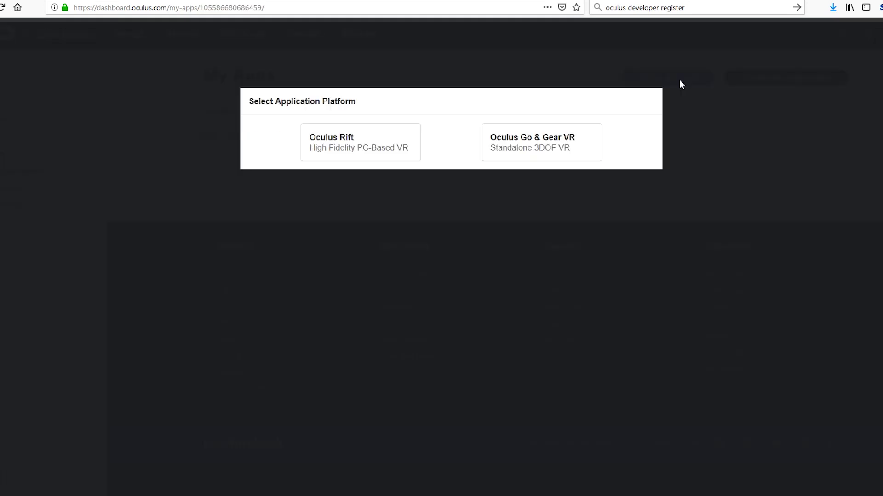
pyautogui.click(554, 148)
pyautogui.write('Youtube Tutorial App')
pyautogui.click(598, 172)
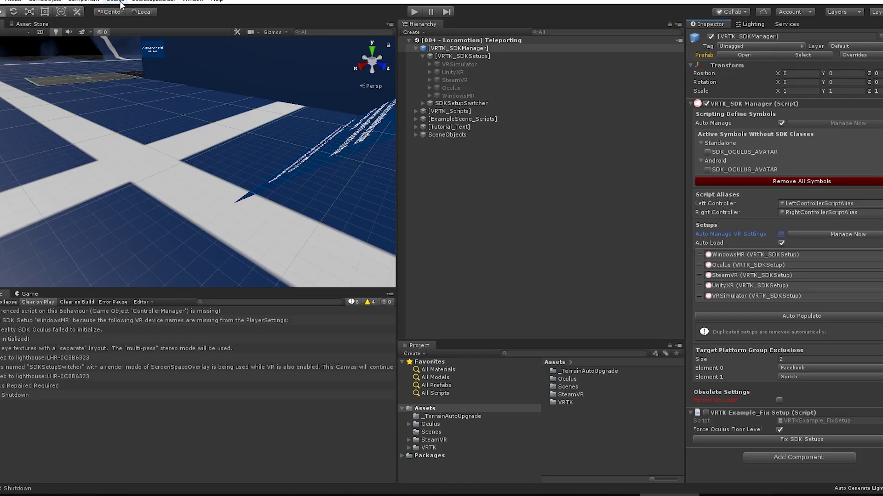
pyautogui.click(115, 1)
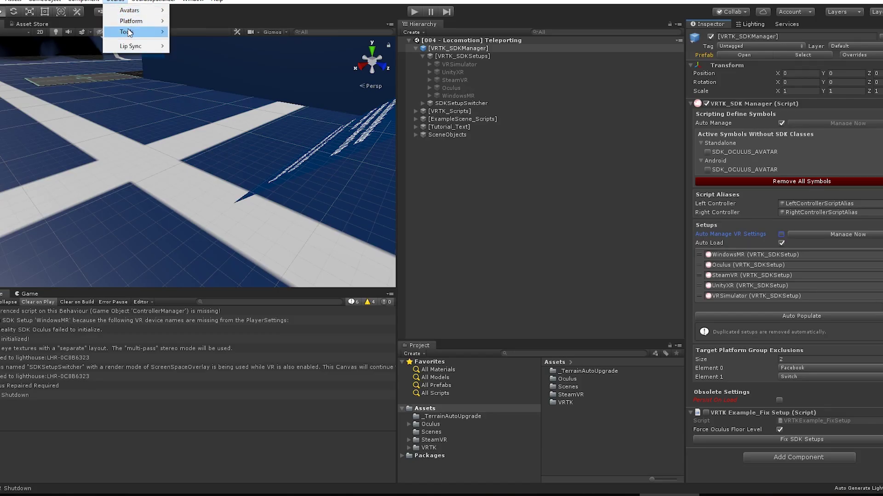
# - Open the Oculus platform settings and enter the app's ID in the Oculus Go/Quest field
pyautogui.moveTo(130, 32)
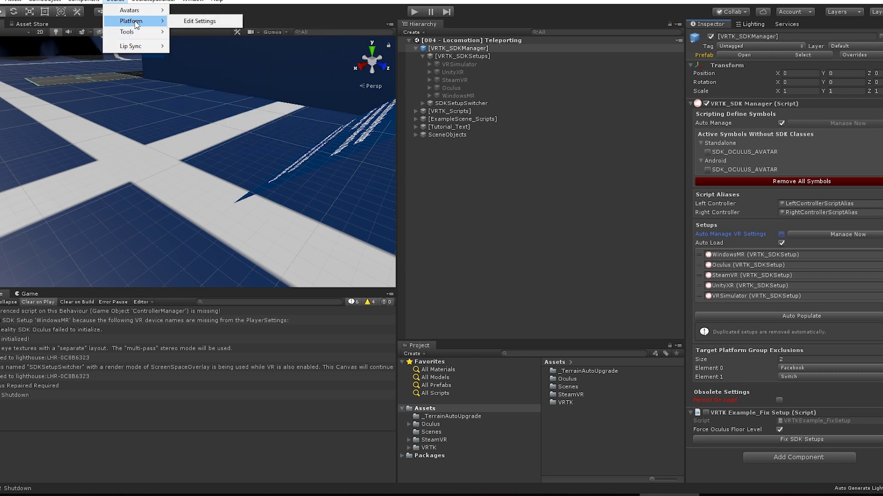
pyautogui.click(197, 21)
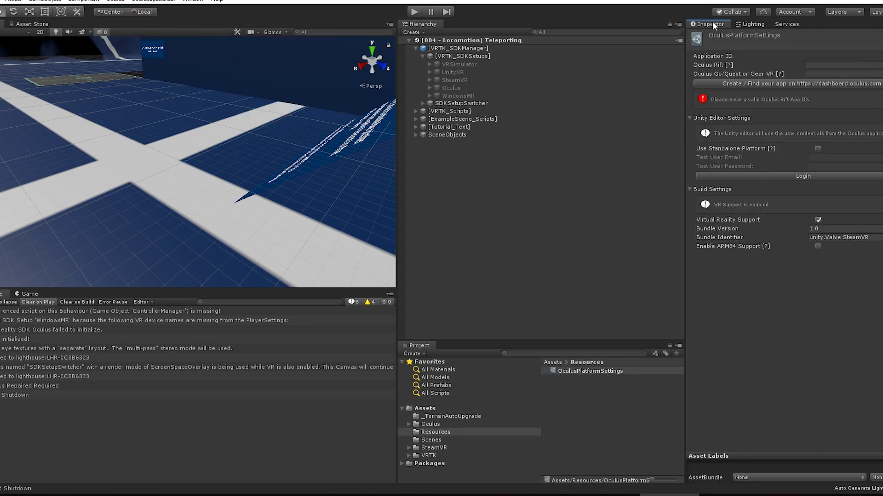
pyautogui.click(827, 73)
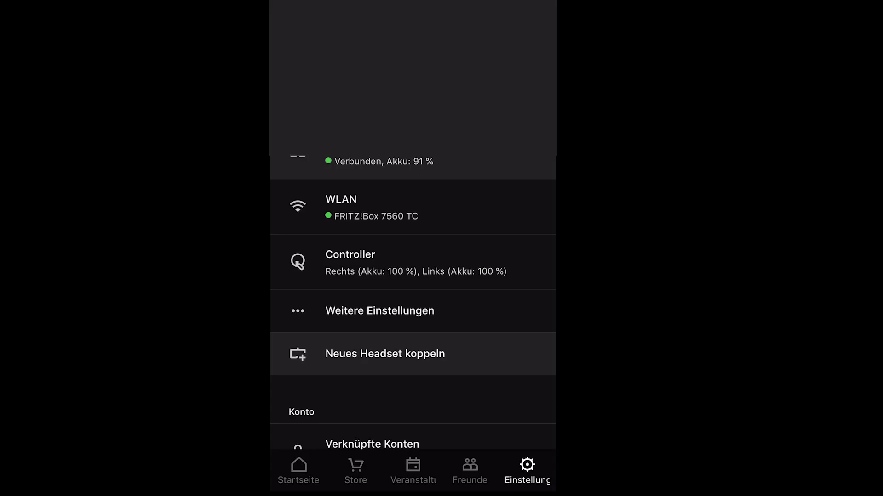
pyautogui.click(354, 310)
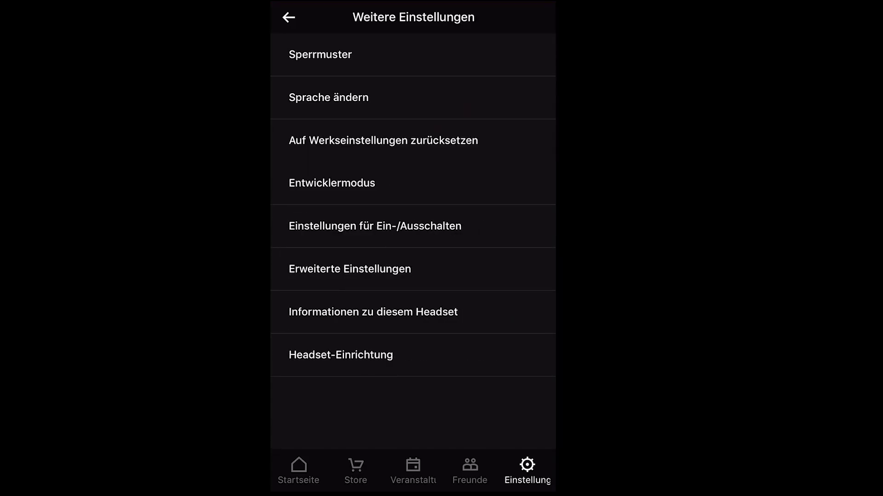
# - Open the Entwicklermodus (developer mode) settings for the headset in the Oculus app
pyautogui.click(332, 183)
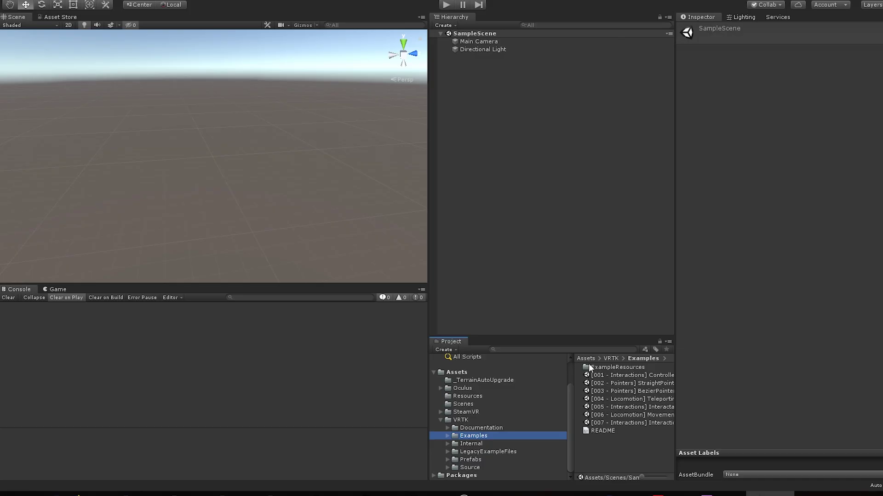
# - Open the [005 - Interactions] InteractableObjects scene and expand the Oculus OVRCameraRig down to TrackingSpace
pyautogui.click(607, 407)
pyautogui.doubleClick(606, 408)
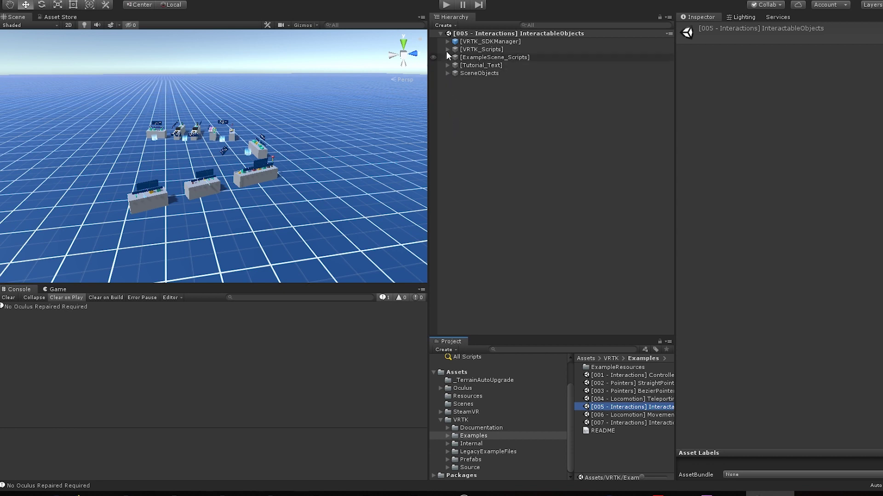
pyautogui.click(447, 41)
pyautogui.click(454, 49)
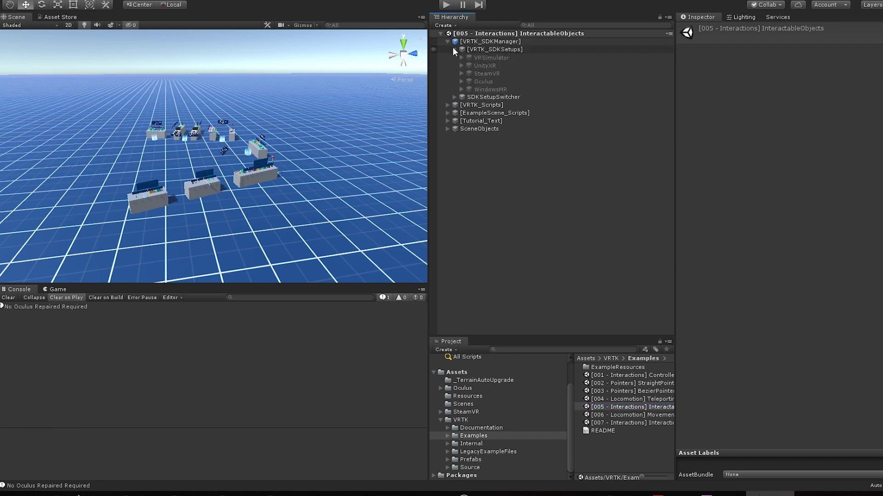
pyautogui.click(461, 81)
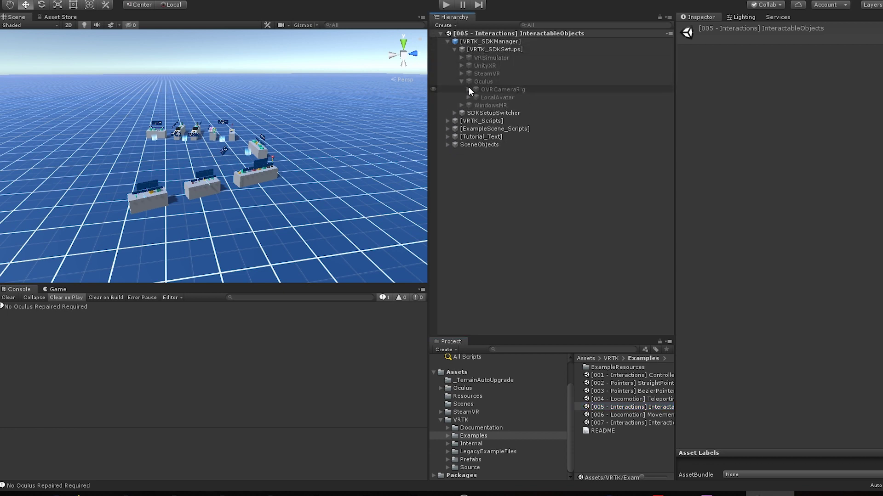
pyautogui.click(468, 89)
pyautogui.click(475, 97)
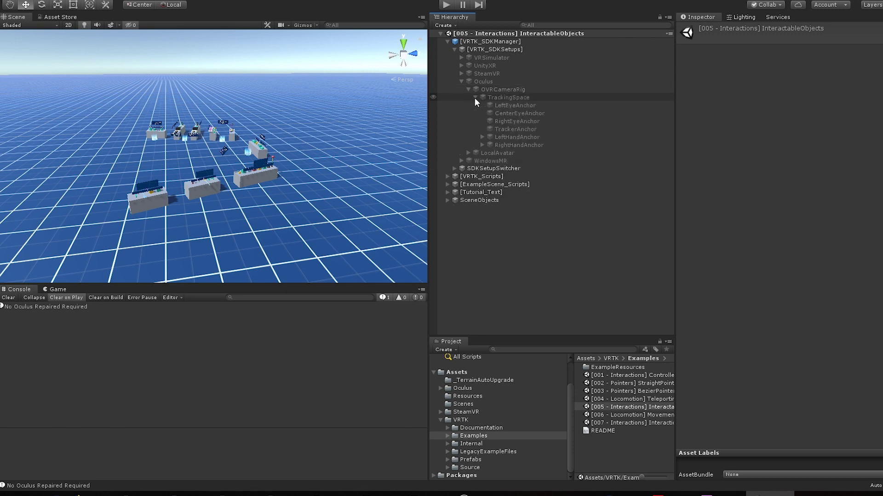
# - Move LocalAvatar under TrackingSpace and collapse the rig hierarchy again
pyautogui.click(487, 153)
pyautogui.moveTo(489, 153); pyautogui.dragTo(519, 95)
pyautogui.click(475, 97)
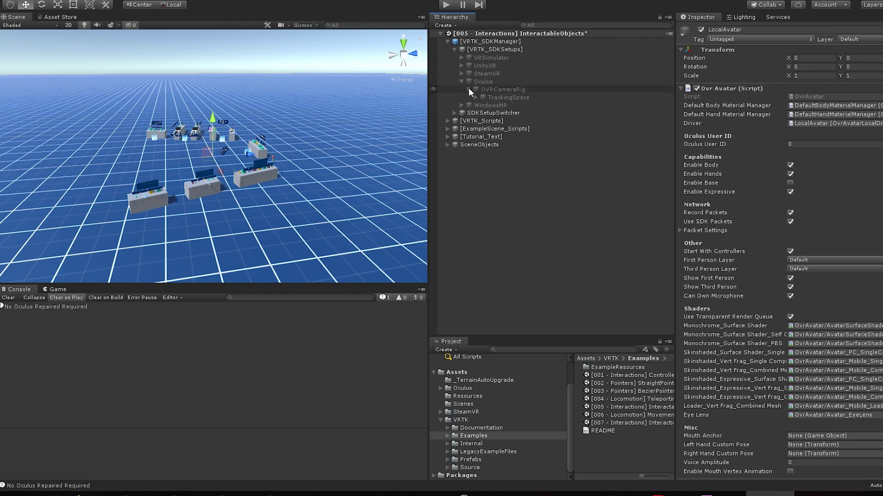
pyautogui.click(469, 89)
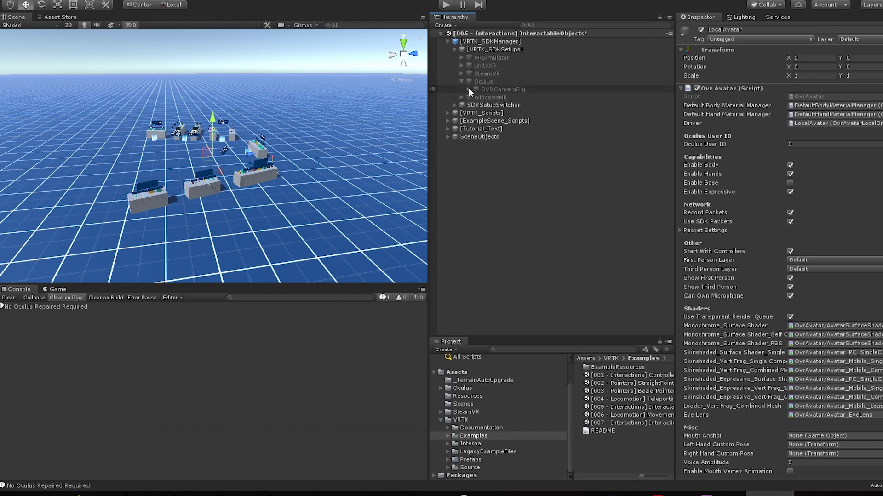
# - Populate the Oculus SDK setup's object references, including the left and right controller model aliases
pyautogui.click(476, 81)
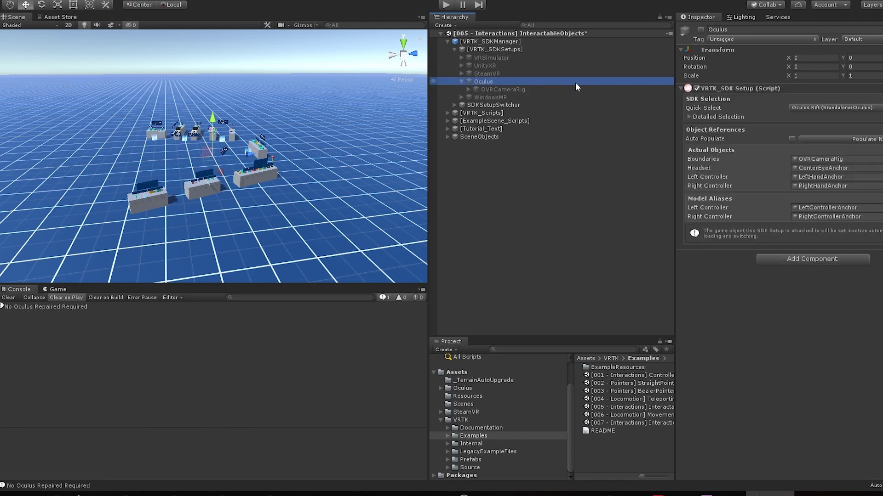
pyautogui.click(864, 139)
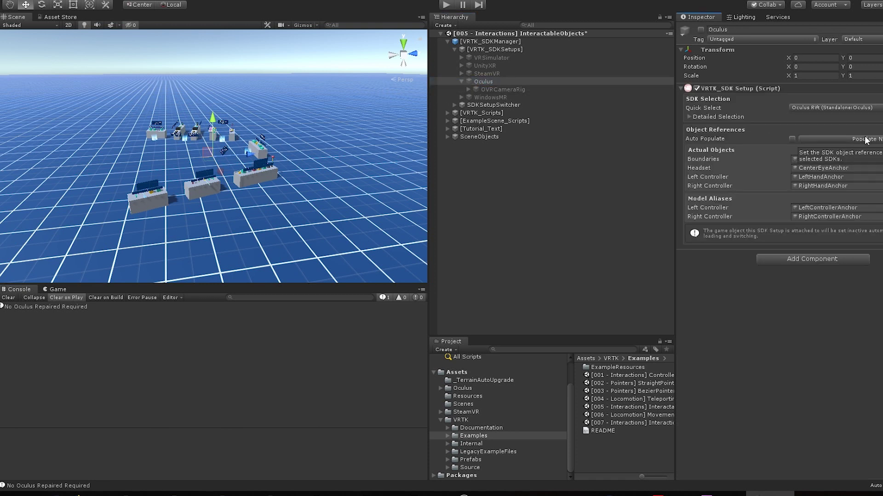
pyautogui.click(827, 208)
pyautogui.click(827, 216)
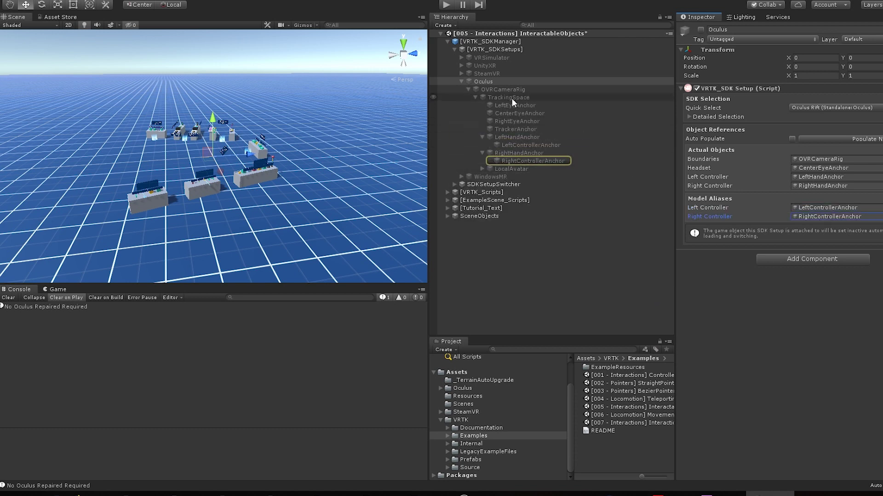
pyautogui.click(461, 81)
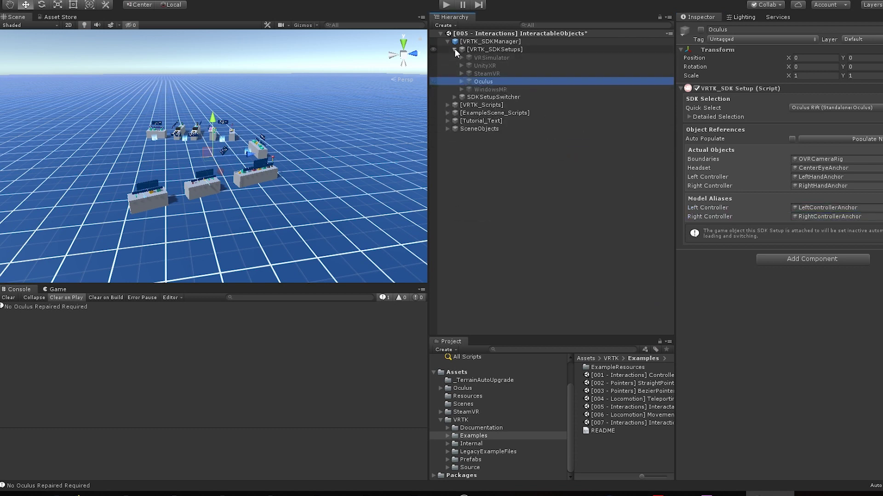
pyautogui.click(454, 49)
pyautogui.click(465, 42)
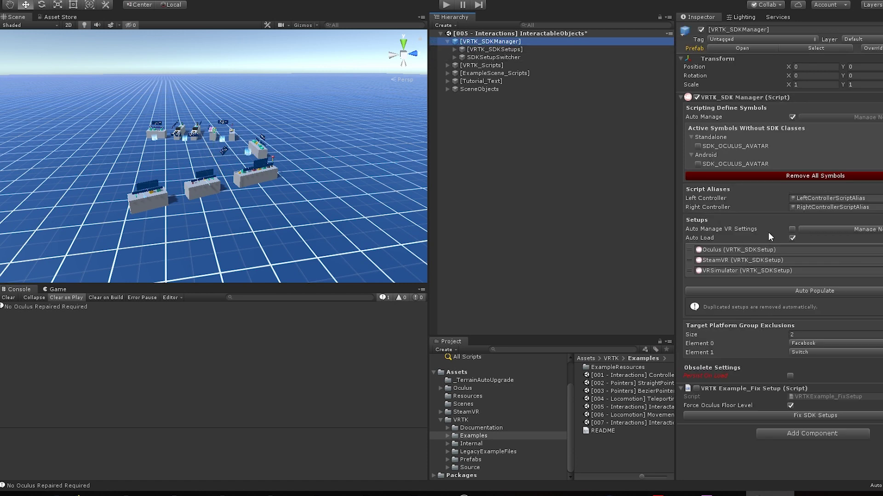
pyautogui.click(754, 249)
# - Set OVRCameraRig's OVR Manager target device to Quest and tracking origin to Floor Level
pyautogui.click(506, 88)
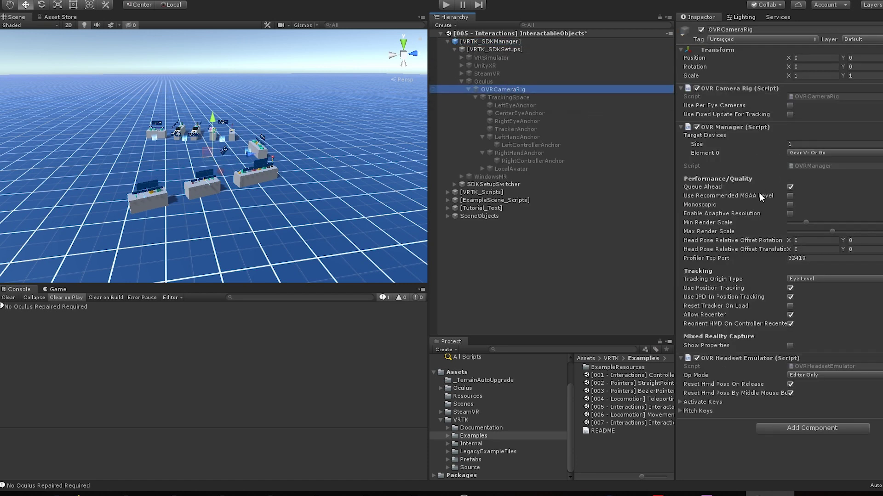
pyautogui.click(805, 153)
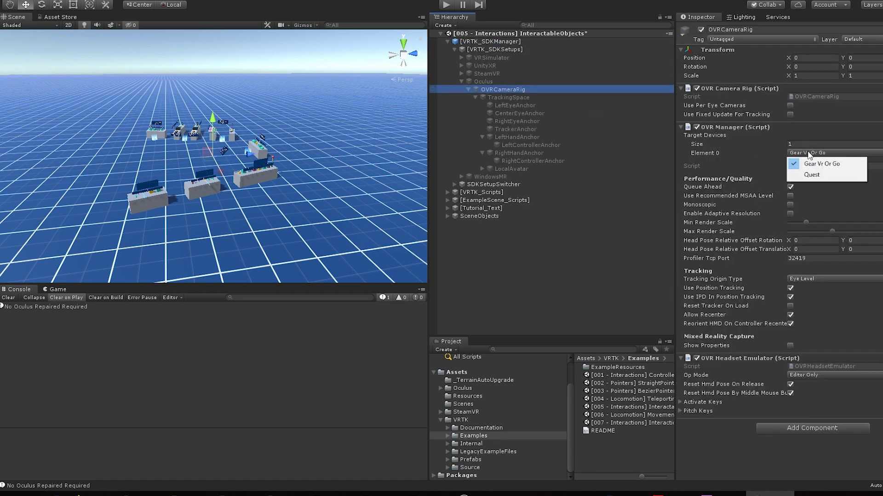
pyautogui.click(845, 173)
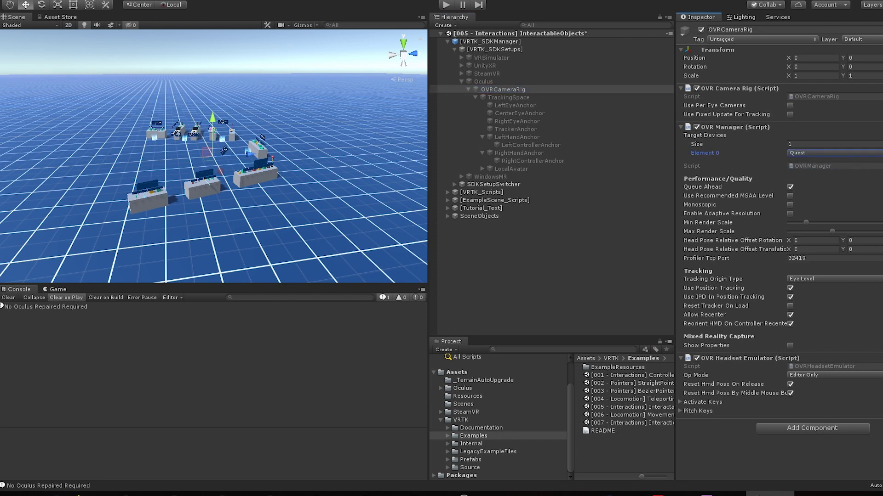
pyautogui.click(803, 279)
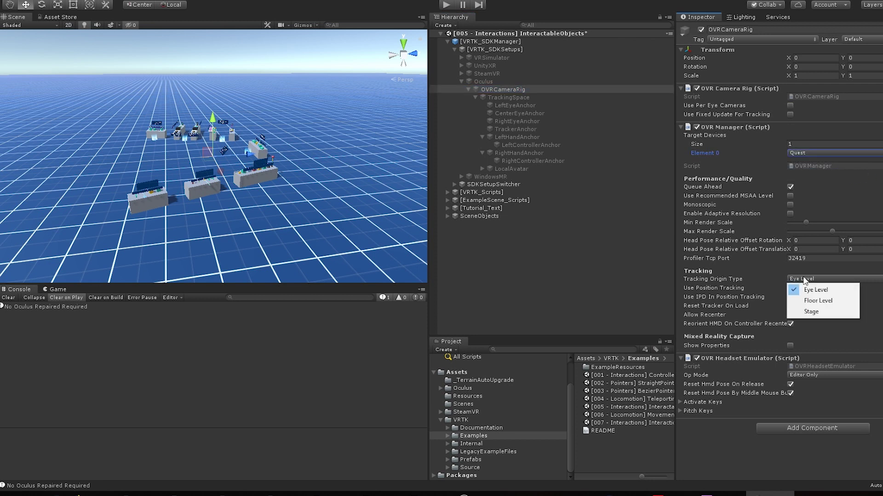
pyautogui.click(824, 302)
pyautogui.click(19, 0)
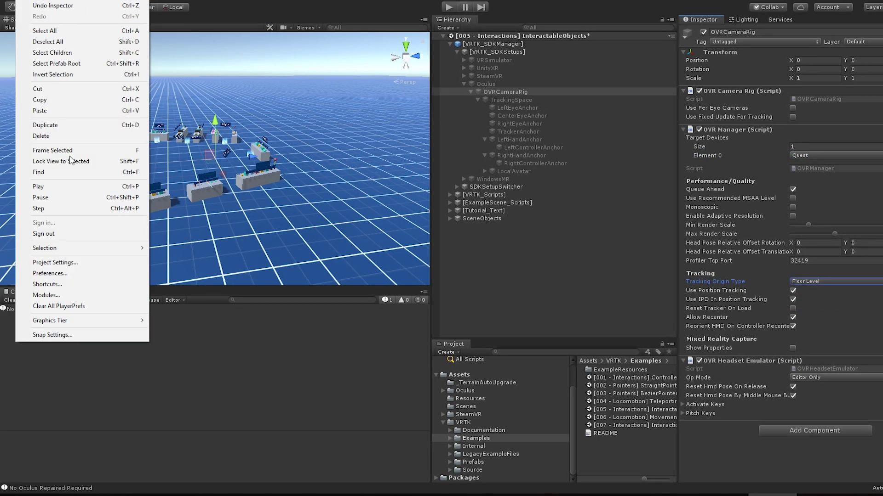
# - In Player settings, check Company Name, Product Name and the XR Settings SDK list without adding one
pyautogui.click(87, 261)
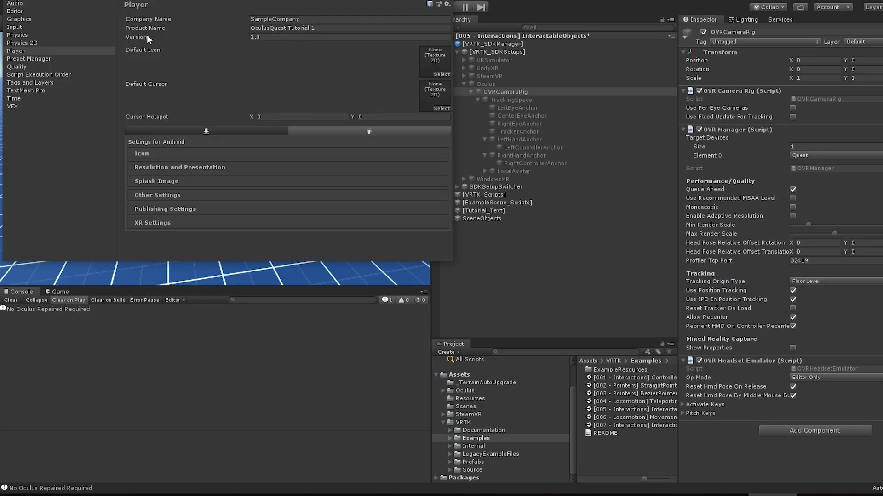
pyautogui.click(310, 19)
pyautogui.click(322, 29)
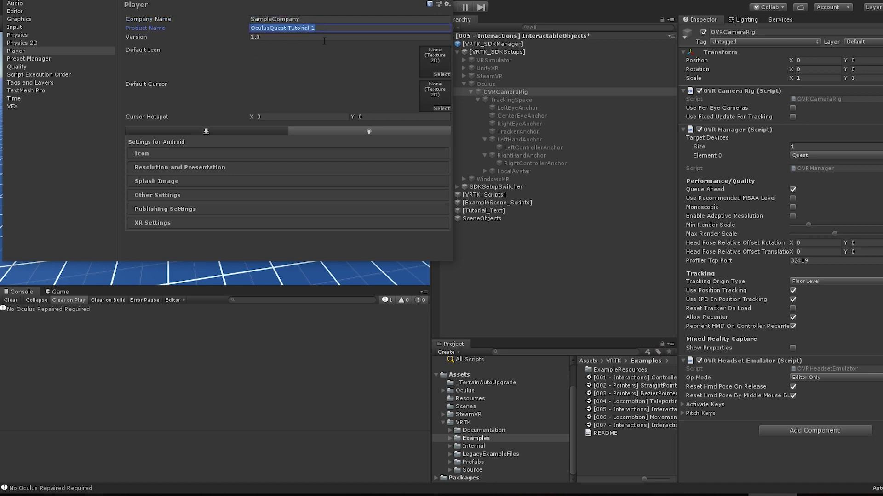
pyautogui.click(138, 222)
pyautogui.scroll(-3, 152, 214)
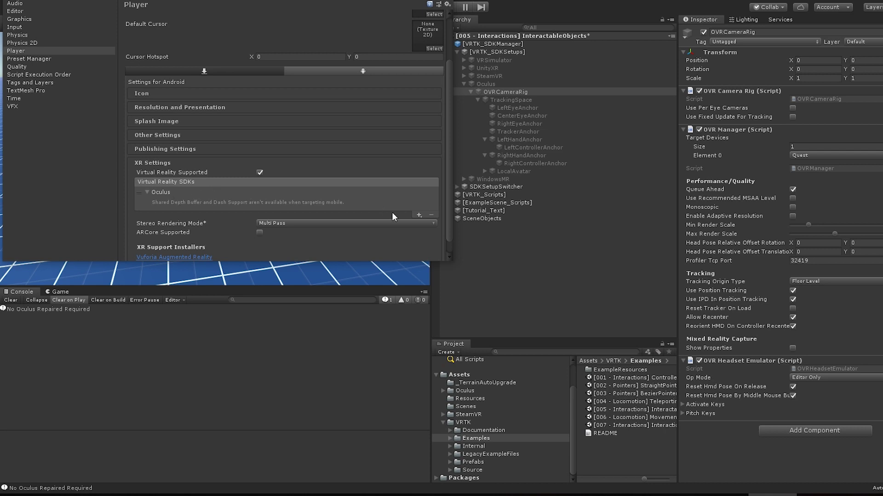
pyautogui.click(418, 215)
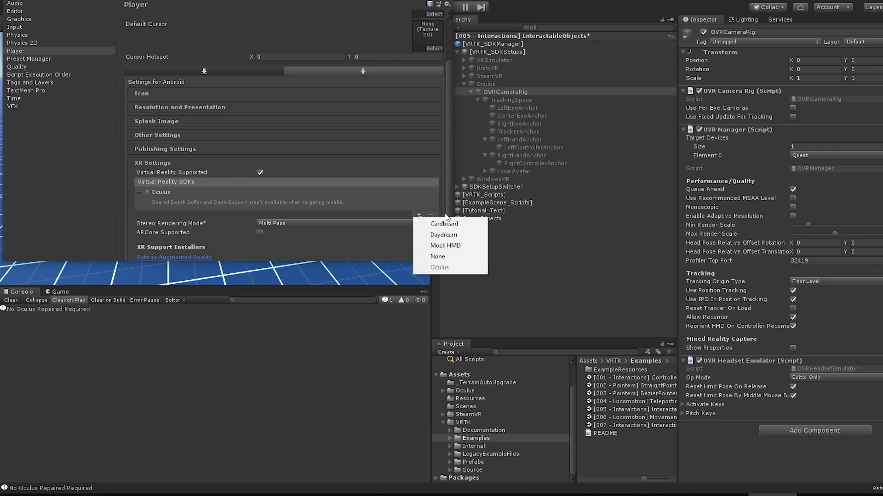
pyautogui.click(450, 201)
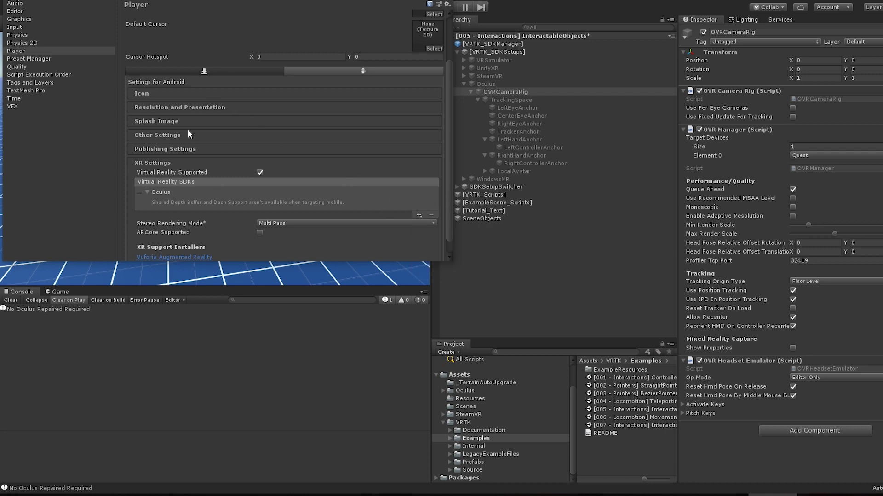
pyautogui.click(159, 162)
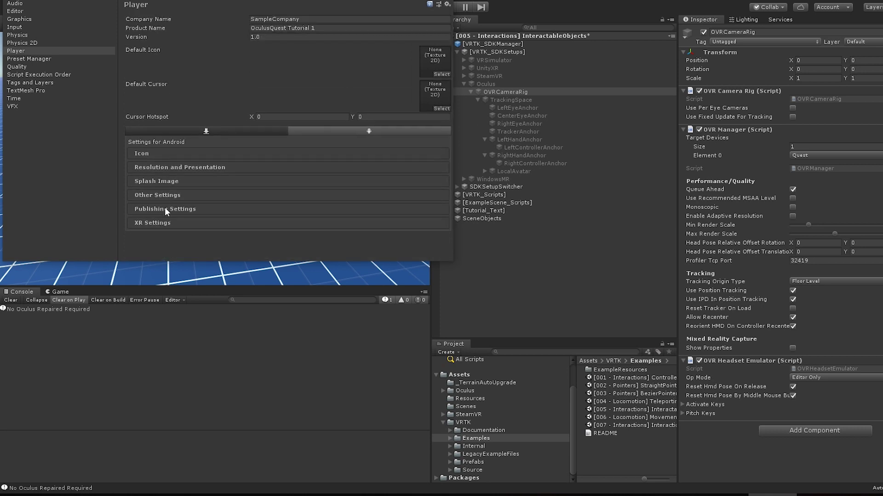
# - Keep the minimum API level at Android 4.4 KitKat in Other Settings, then close Project Settings
pyautogui.click(164, 194)
pyautogui.scroll(-5, 193, 184)
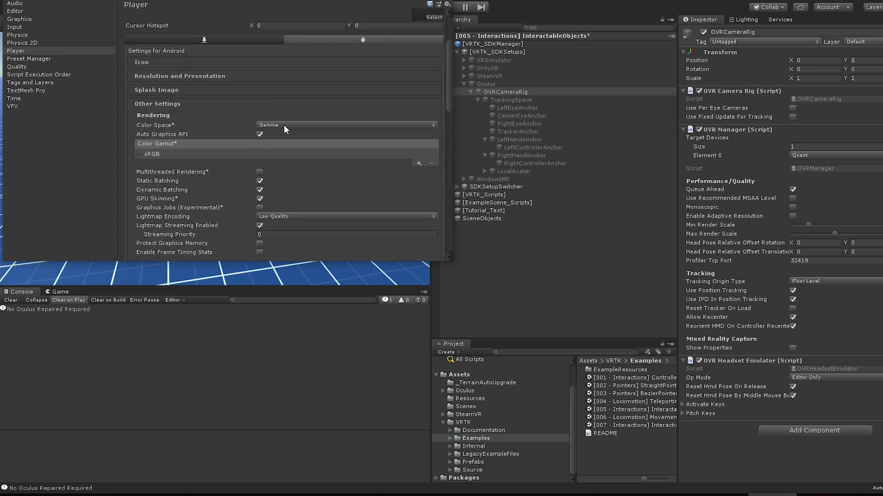
pyautogui.scroll(-6, 216, 138)
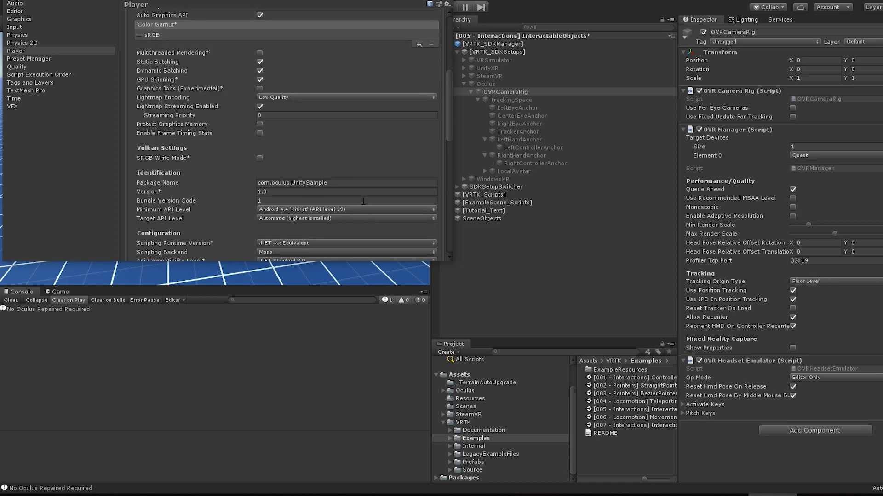
pyautogui.click(364, 209)
pyautogui.click(384, 253)
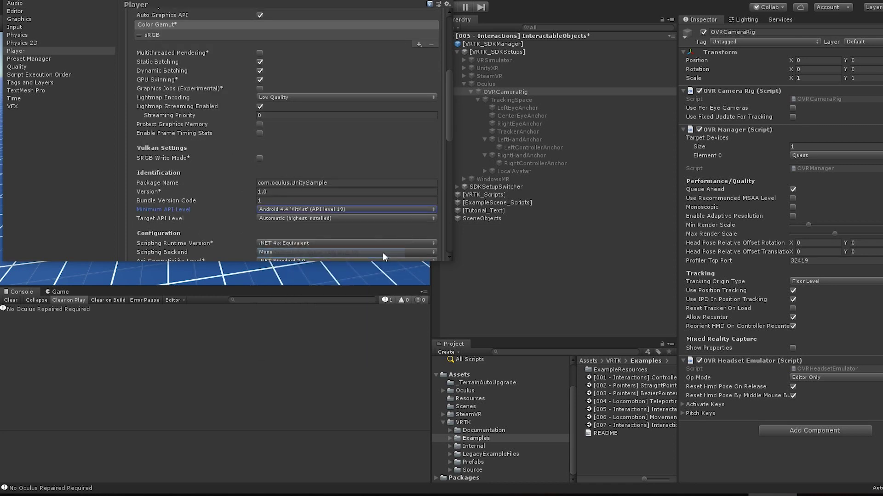
pyautogui.scroll(-3, 357, 230)
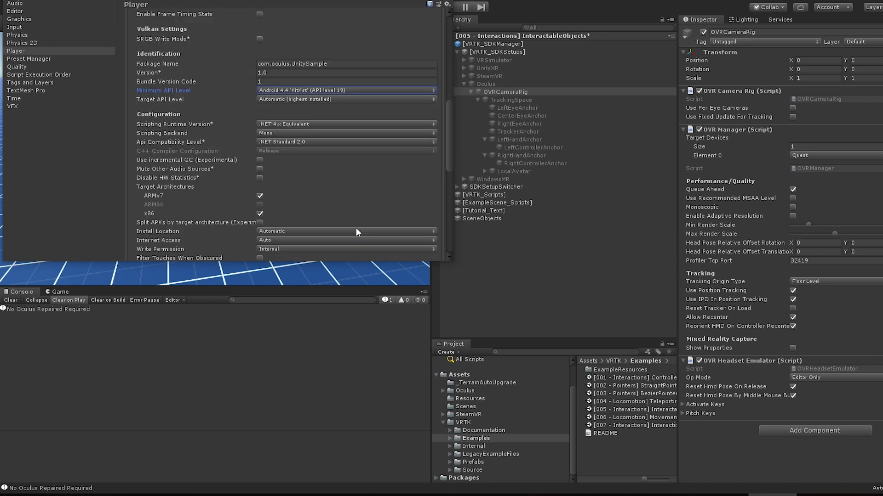
pyautogui.scroll(-2, 356, 231)
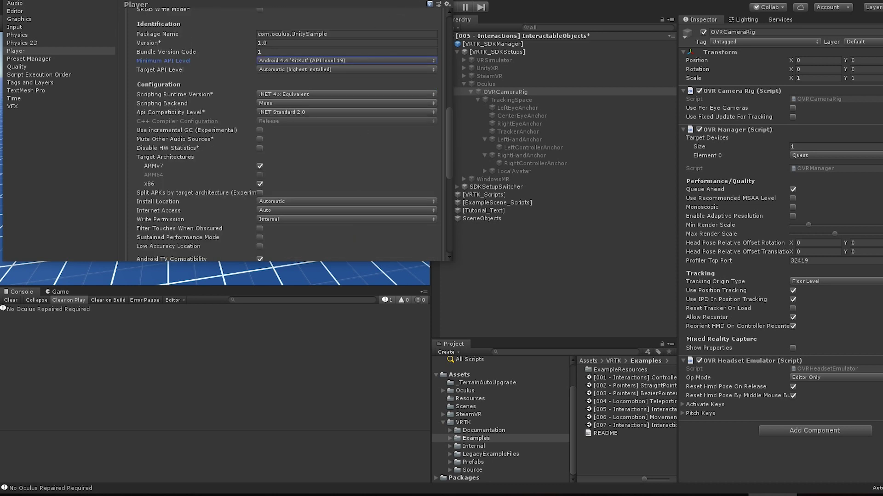
pyautogui.click(33, 90)
# - Open Build Settings (Ctrl+Shift+B) and keep Oculus Quest as the run device
pyautogui.hotkey('ctrl', 'shift', 'b')
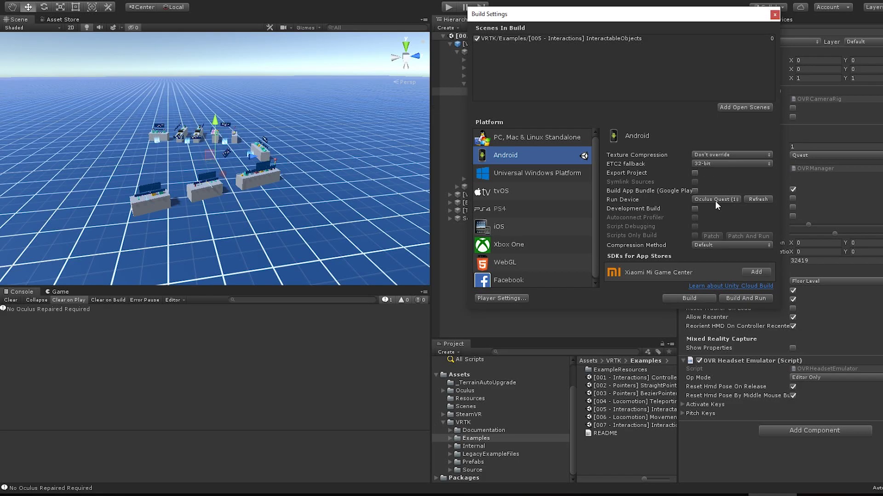
pyautogui.click(716, 199)
pyautogui.click(716, 233)
# - Build and run the project, saving over the existing exportedApp.apk
pyautogui.click(734, 297)
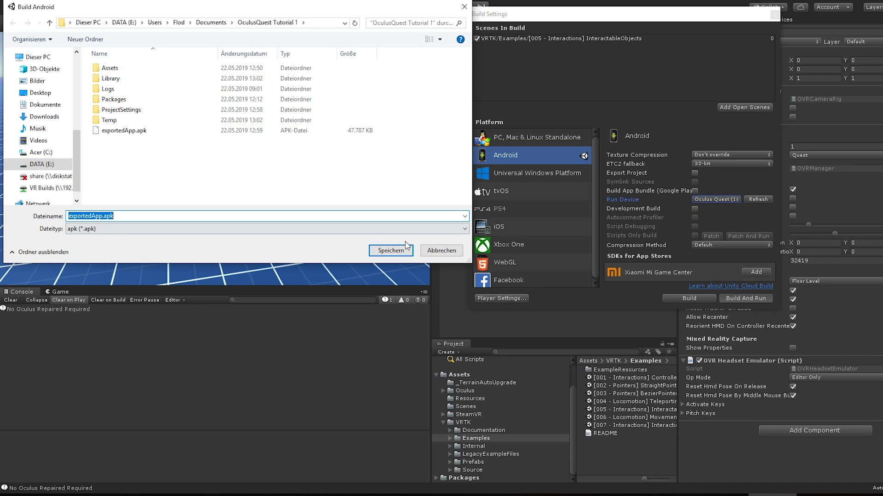
pyautogui.click(390, 251)
pyautogui.click(505, 242)
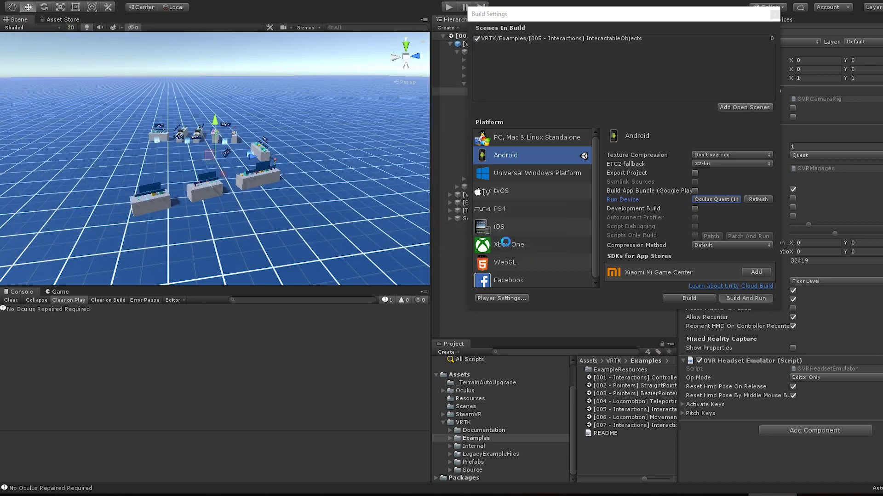